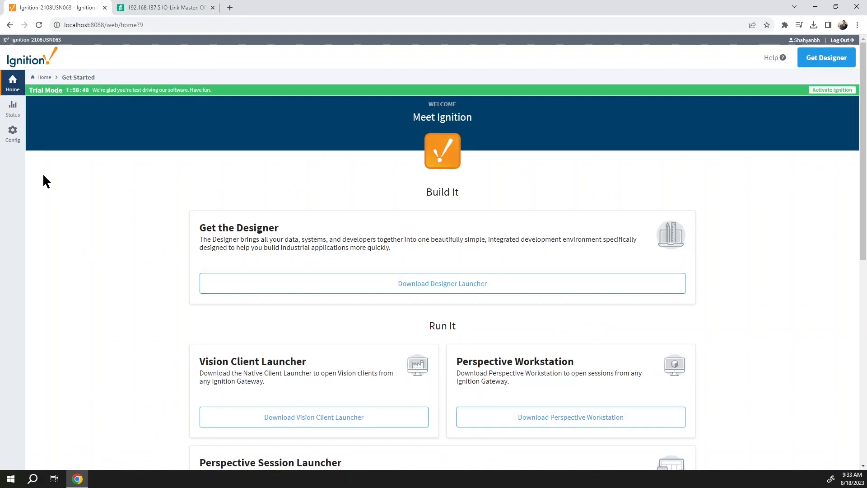
Go to Config > OPC Connections and start creating a new OPC connection.
click(9, 148)
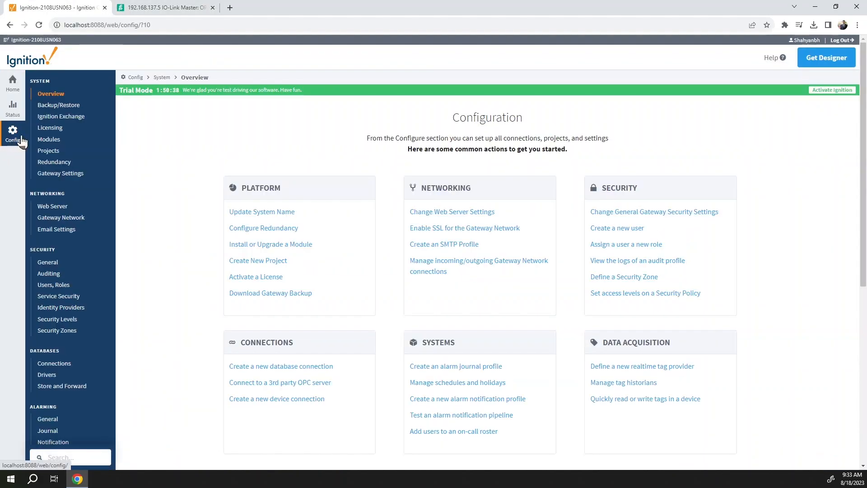
scroll(40, 226, down, 5)
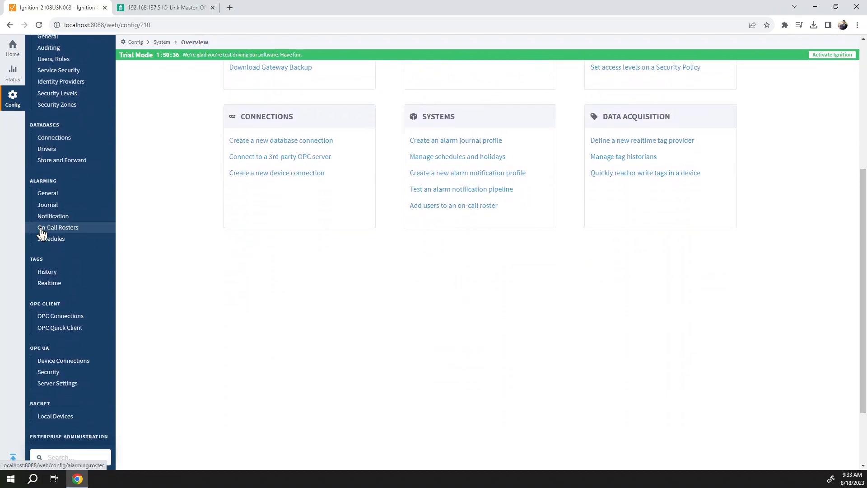
scroll(45, 244, down, 1)
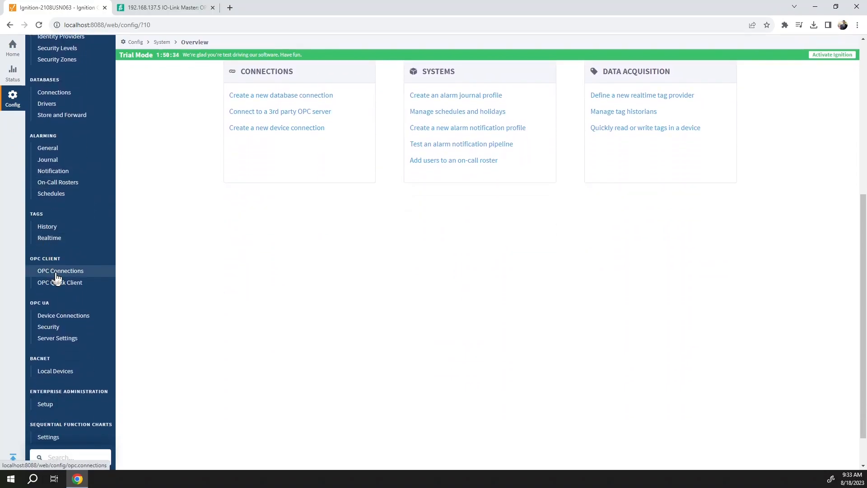
click(58, 273)
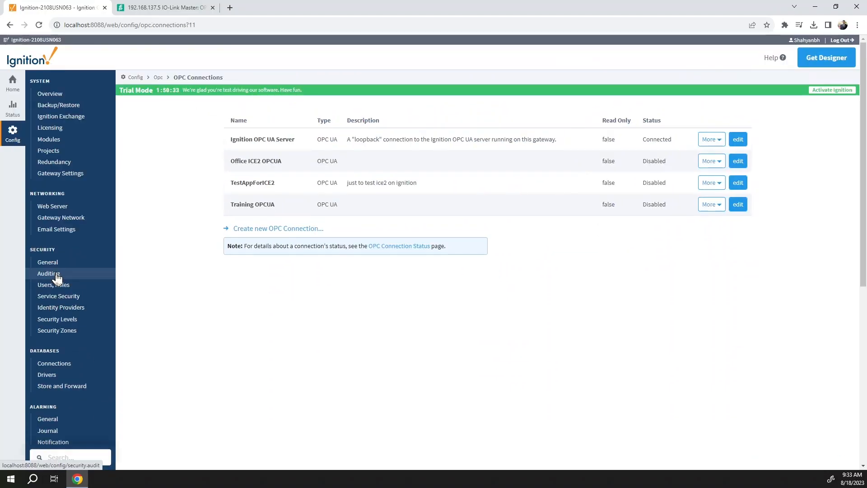
click(288, 231)
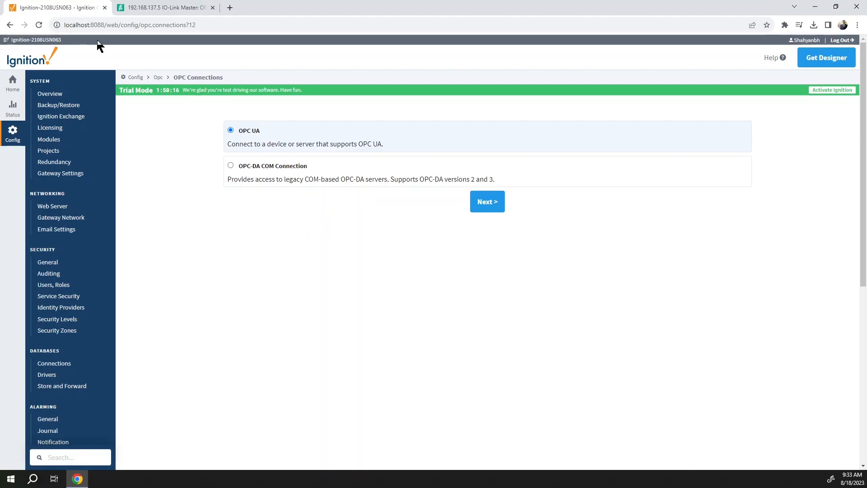
Open a second gateway page in its own window, then continue with the OPC UA type.
middle_click(10, 25)
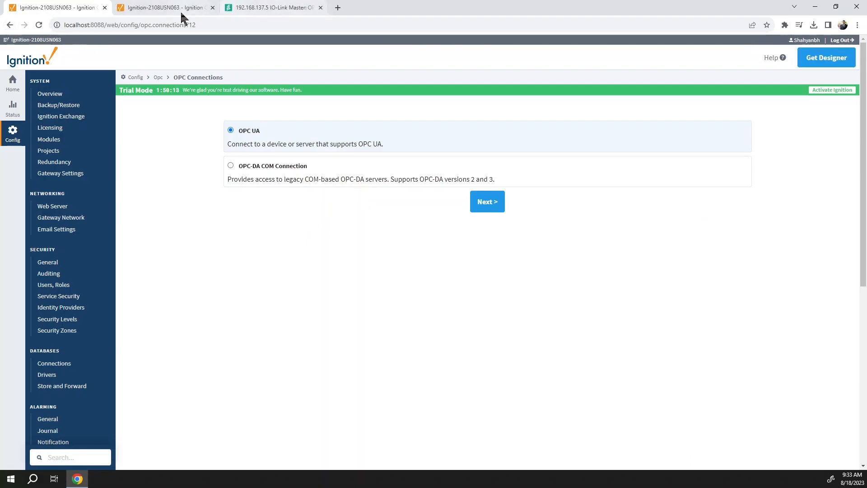
drag(174, 9, 0, 181)
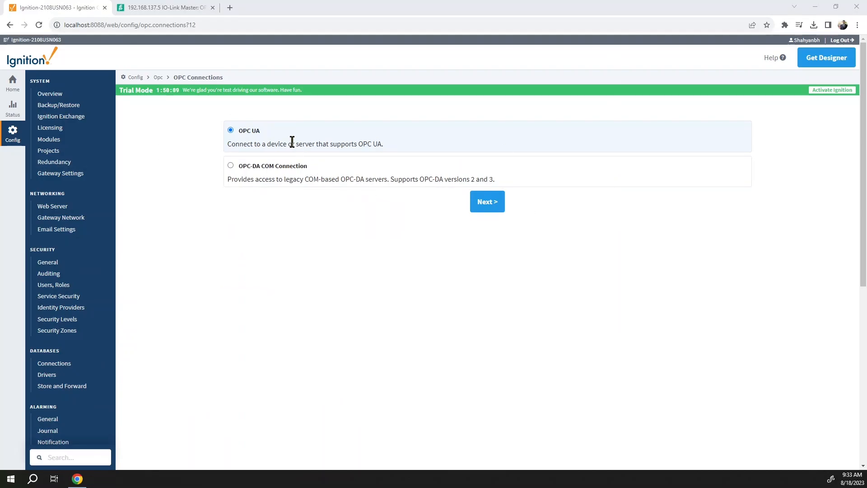
click(487, 204)
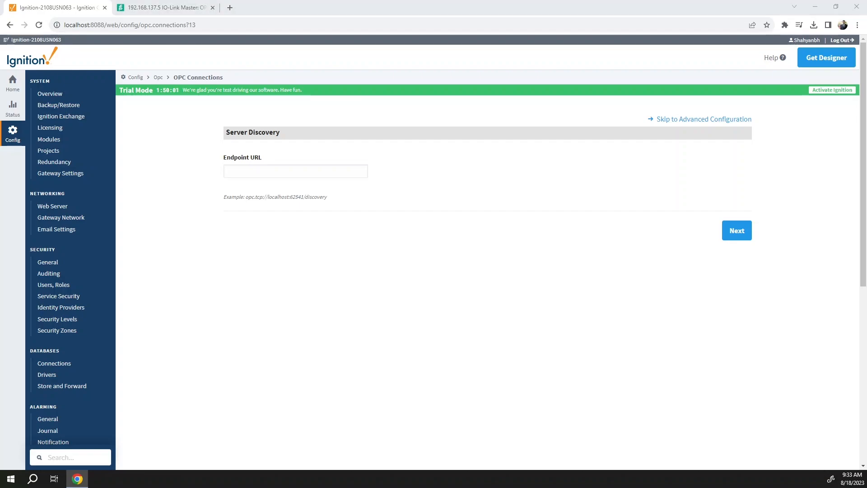
Use endpoint opc.tcp://192.168.137.5:4840, accept the discovered server, and choose advanced configuration.
click(280, 171)
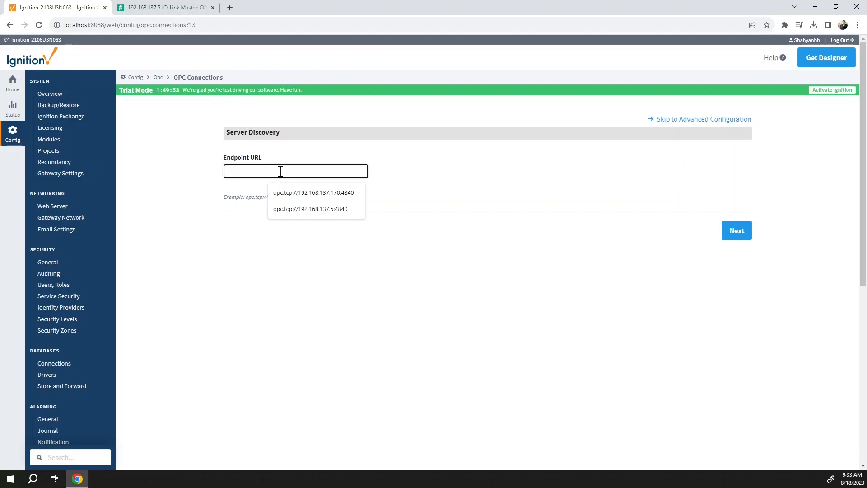
click(290, 209)
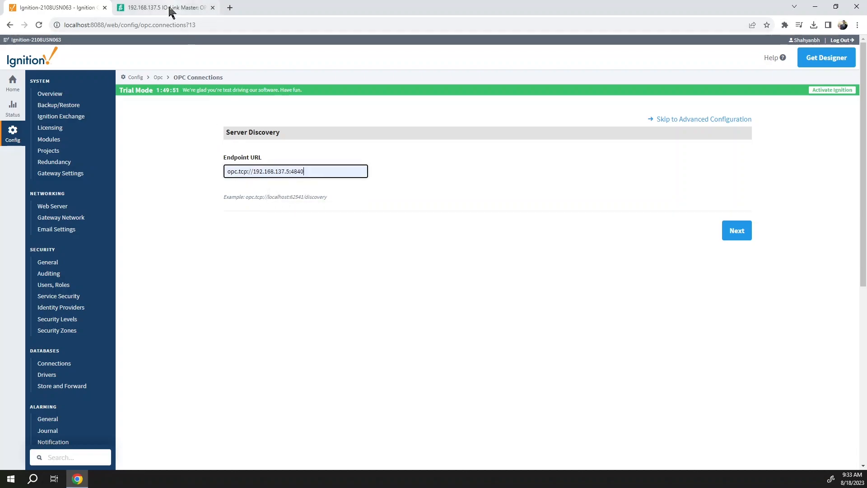
click(183, 7)
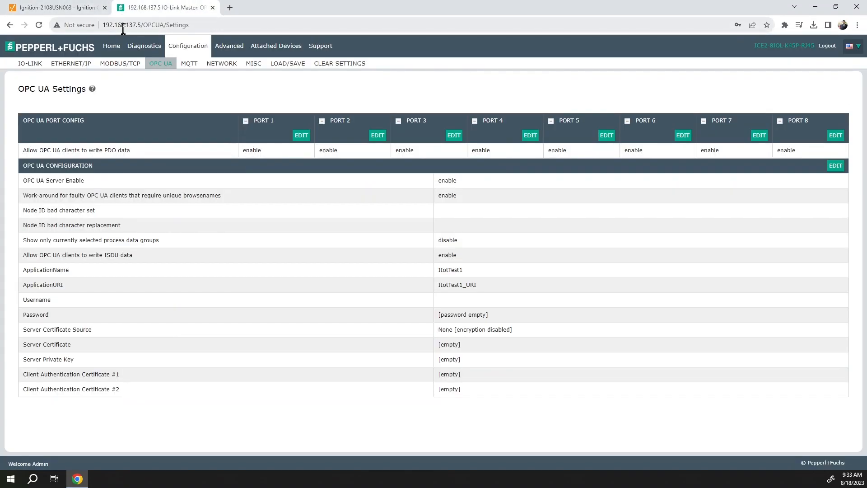
click(88, 7)
click(733, 235)
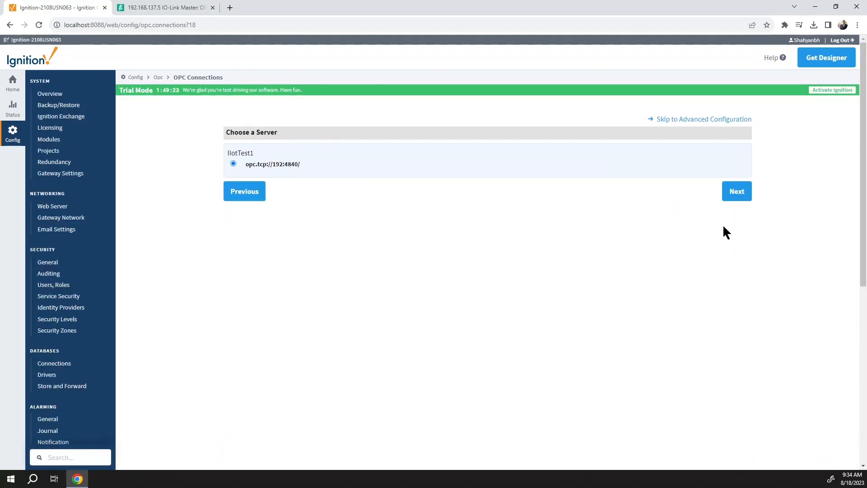
click(738, 194)
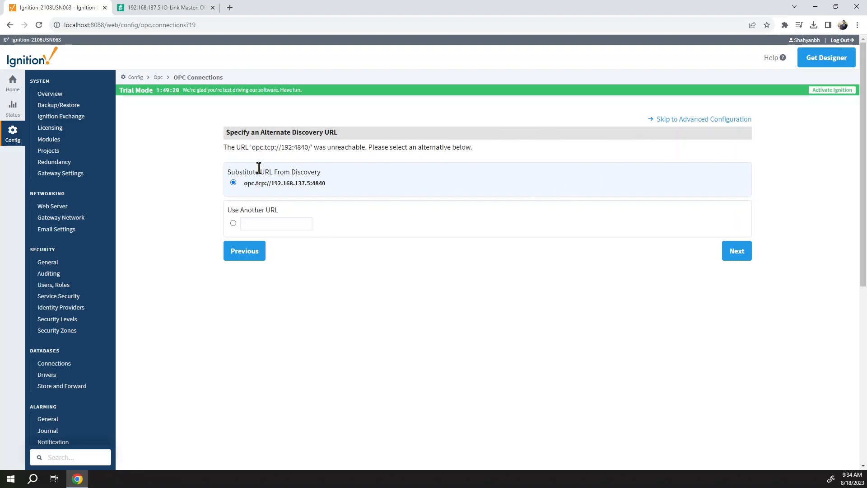
click(685, 121)
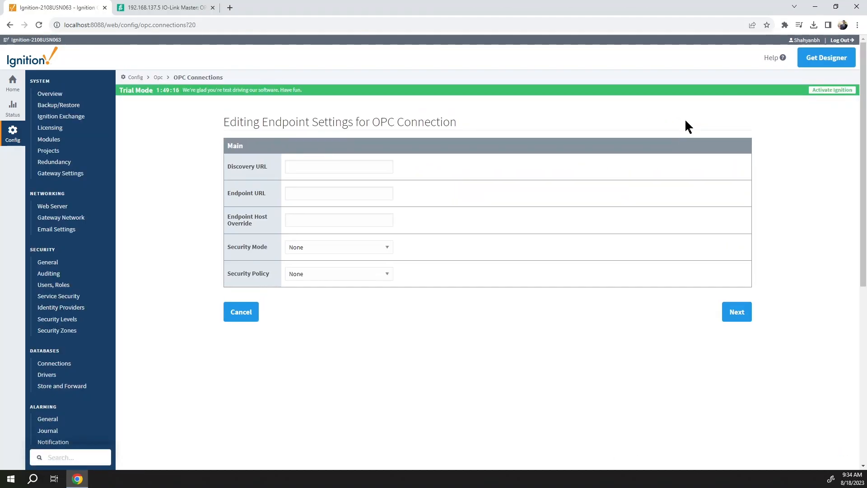
Fill both Discovery URL and Endpoint URL with opc.tcp://192.168.137.5:4840 and continue.
click(359, 167)
text(opc.tcp://192.168.137.5:4840)
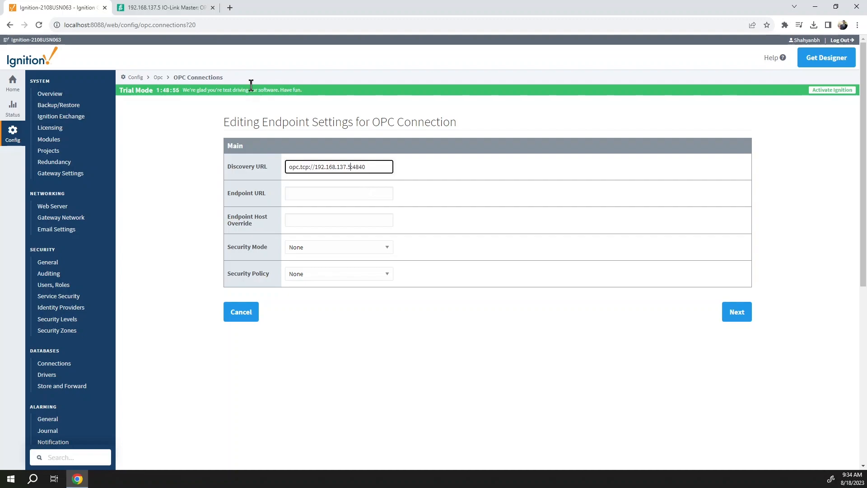
drag(386, 167, 287, 165)
key(ctrl+c)
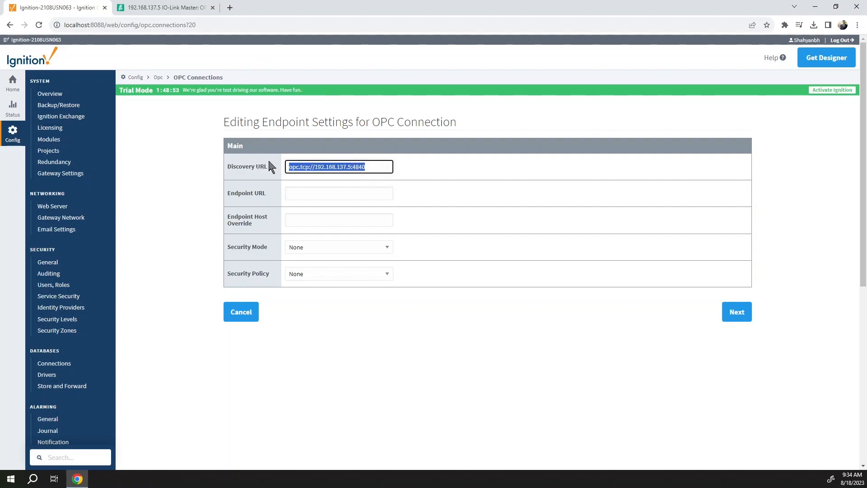
click(329, 194)
key(ctrl+v)
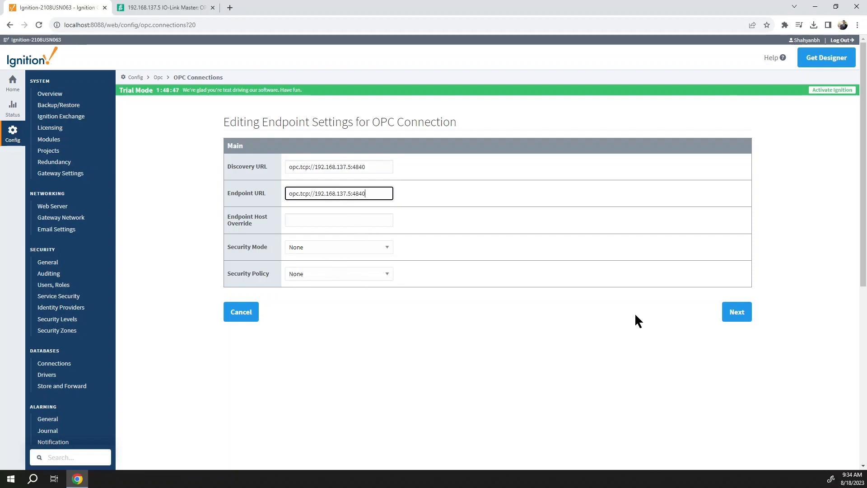
click(744, 318)
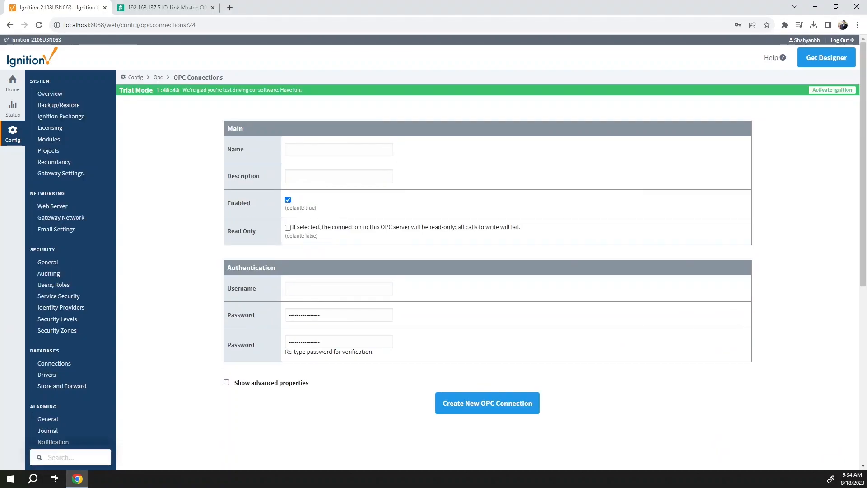
Name the connection 'OPCUA Test IOlink week', clear the prefilled password, and create it.
click(343, 148)
text(OPCUA Test IOlink week)
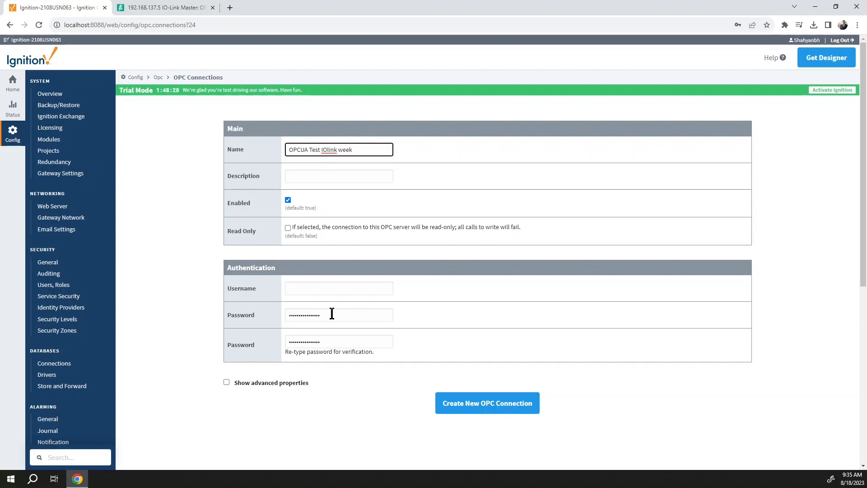
drag(332, 314, 255, 314)
key(BackSpace)
click(257, 339)
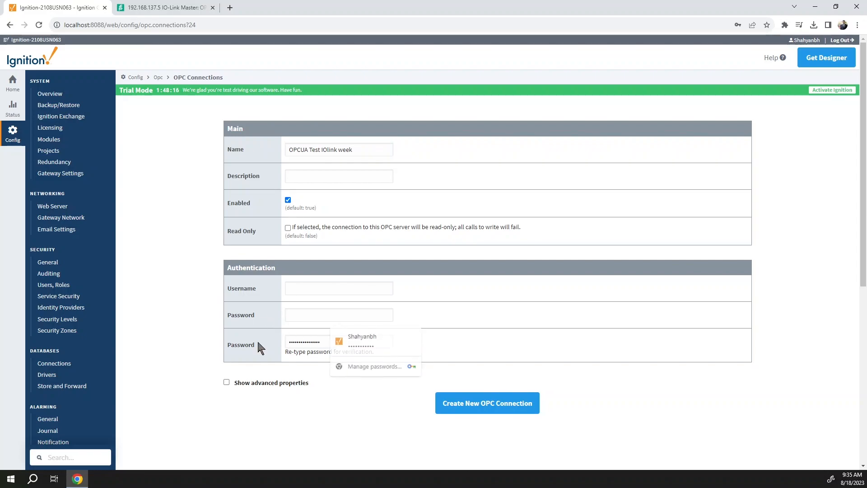
click(499, 411)
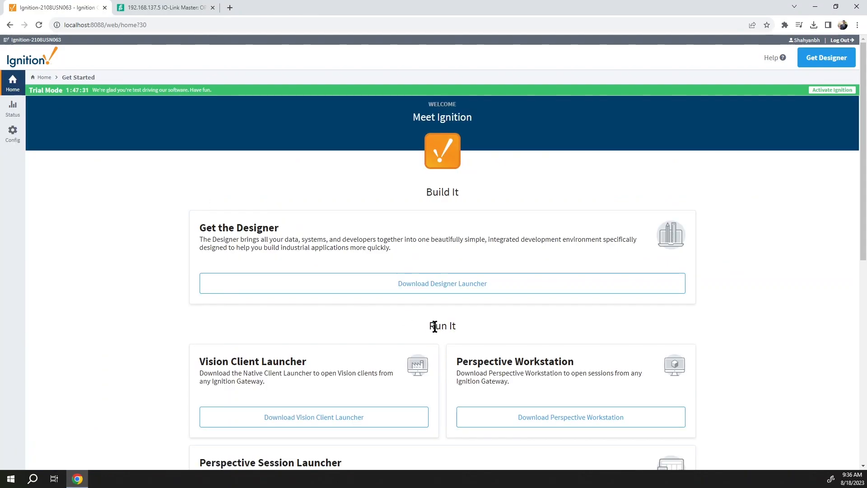
Get the Designer Launcher and launch the Designer for the local gateway.
click(446, 292)
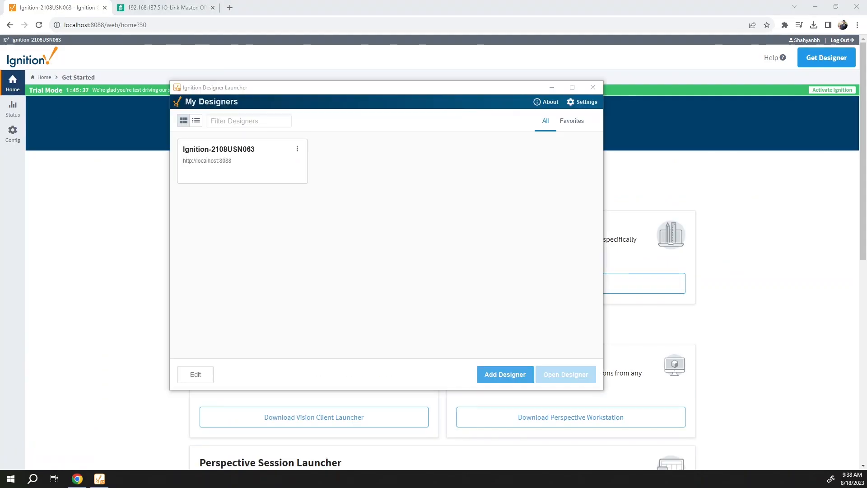
double_click(305, 88)
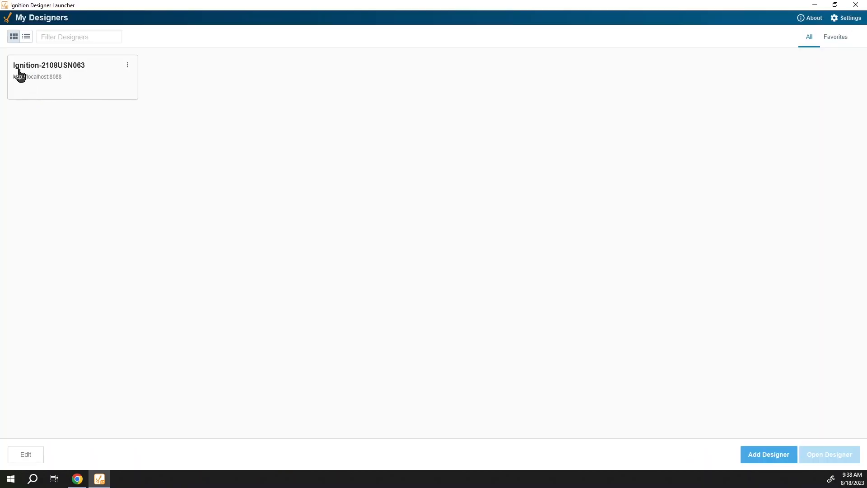
click(38, 83)
click(769, 455)
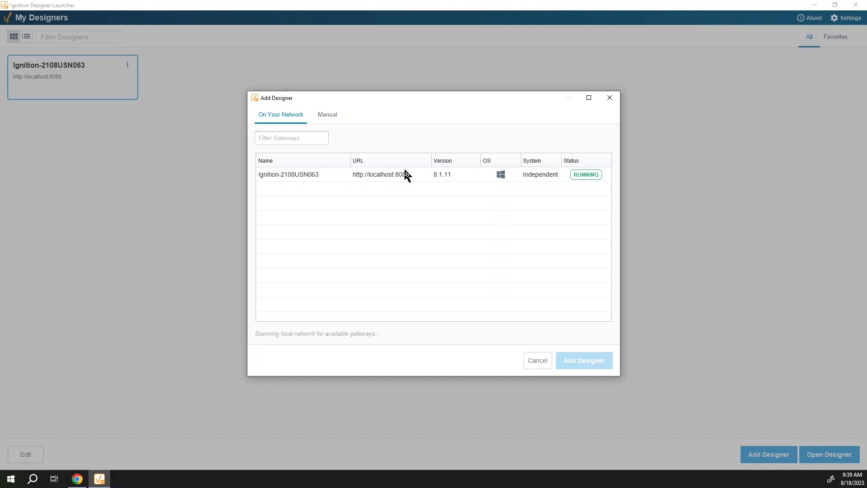
click(377, 176)
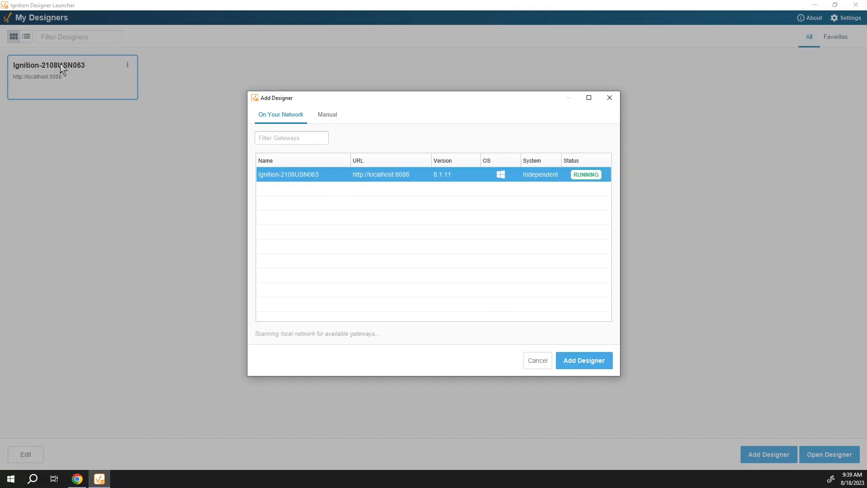
click(537, 361)
click(85, 80)
click(85, 79)
click(813, 454)
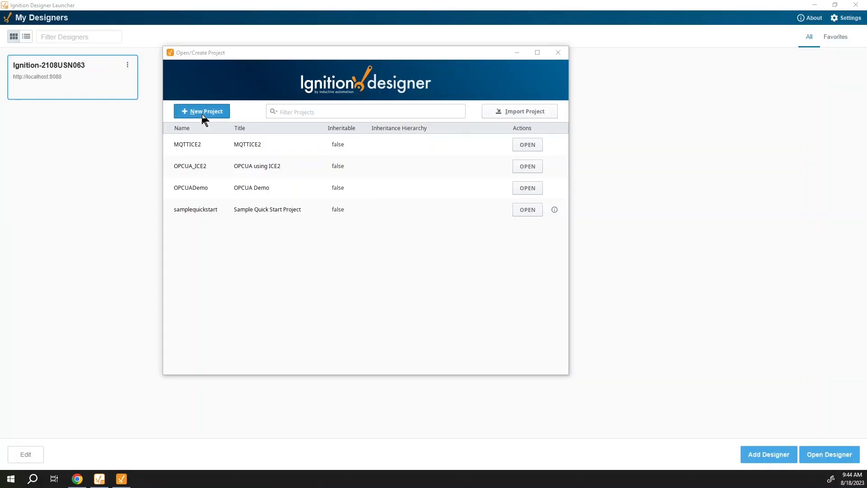
Create a new project with name and title IoLinkWeekOPCUA.
click(202, 113)
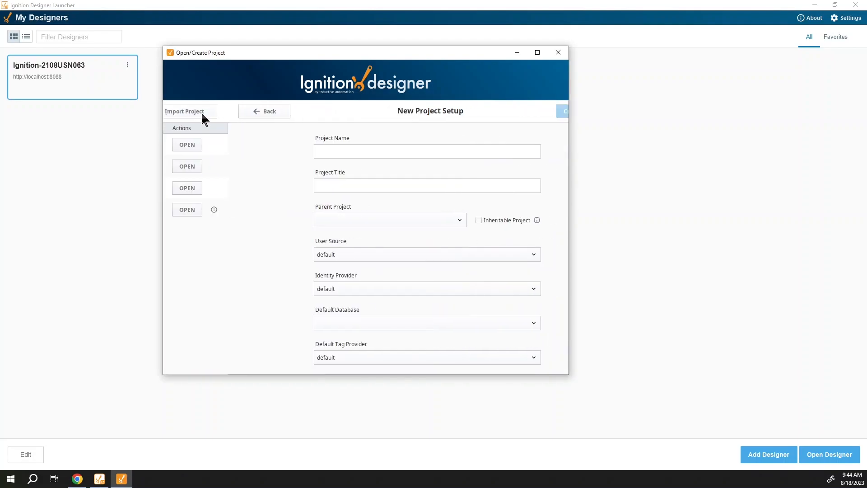
text(Io Lin)
key(BackSpace)
key(BackSpace)
key(BackSpace)
key(BackSpace)
key(BackSpace)
key(BackSpace)
text(IoL)
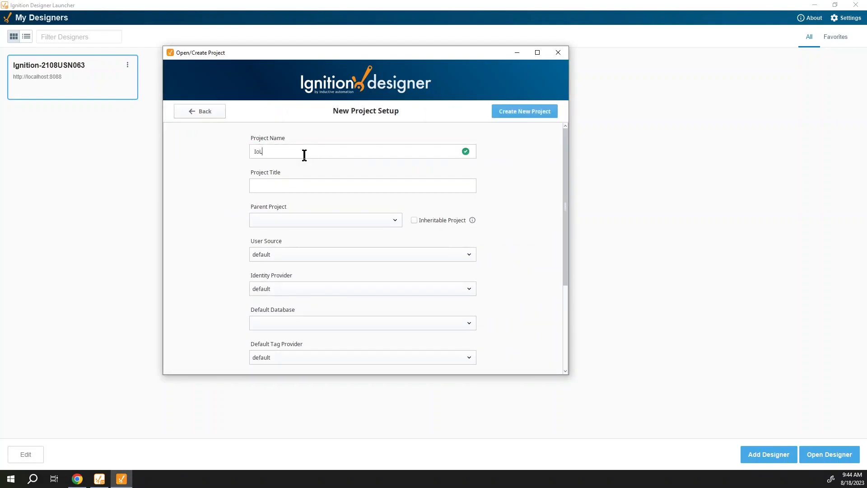
text(inkWeekOPCUA)
double_click(292, 151)
key(ctrl+c)
click(296, 186)
key(ctrl+v)
scroll(442, 266, down, 5)
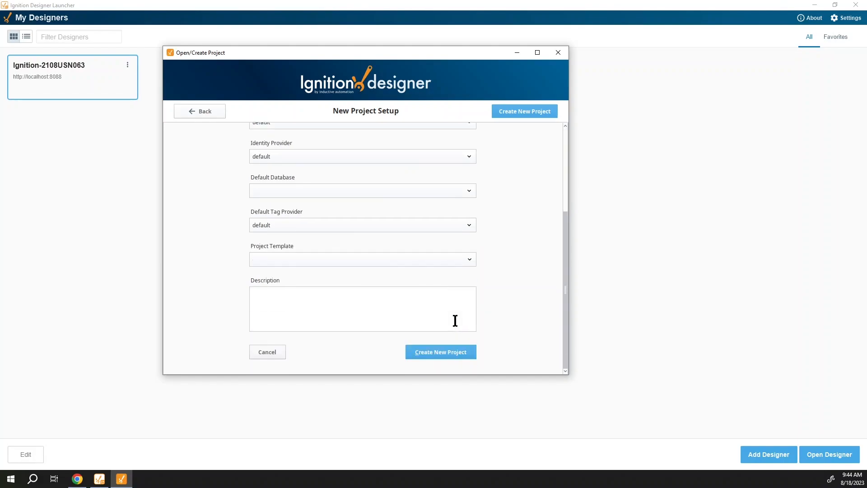
click(451, 360)
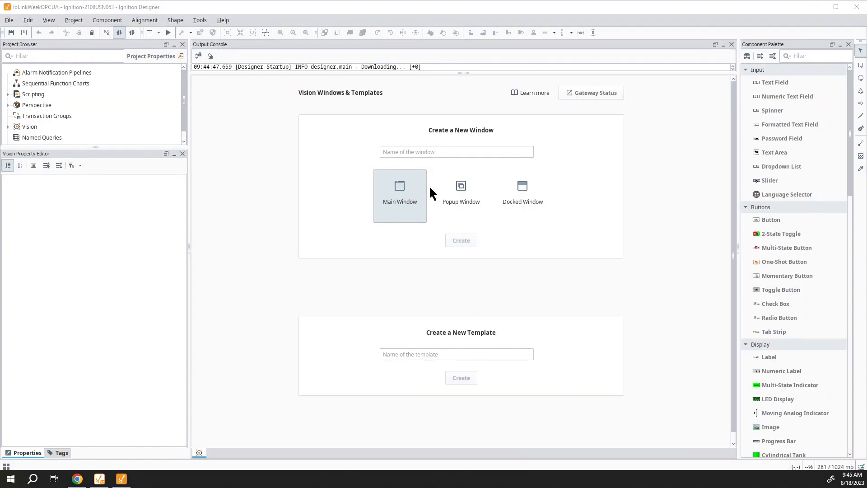
Create a main window named ICE2, then show the project's Tags list.
click(452, 151)
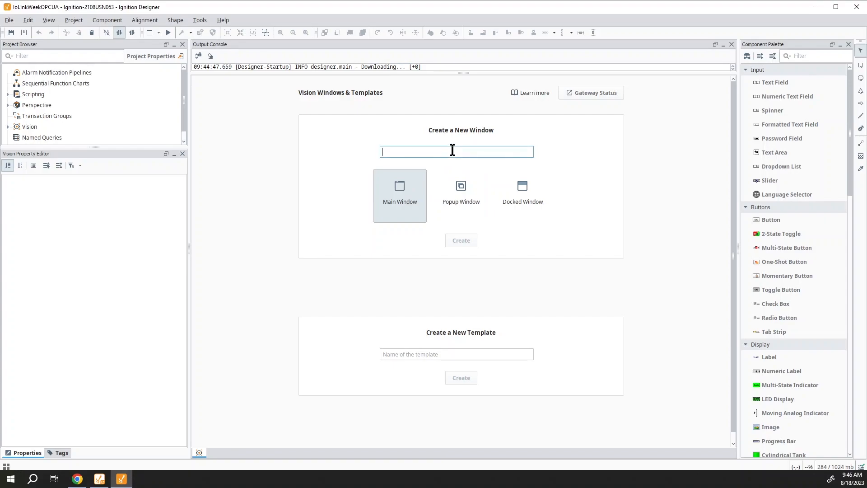
text(ICE2)
click(457, 243)
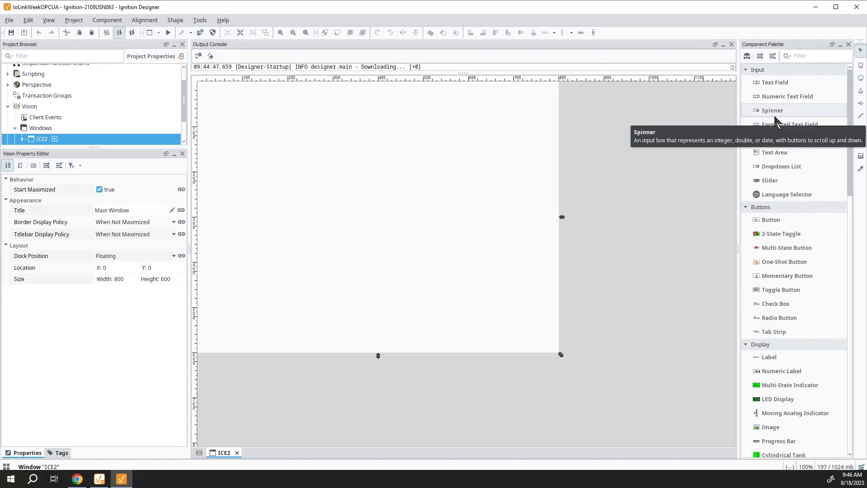
scroll(793, 304, down, 3)
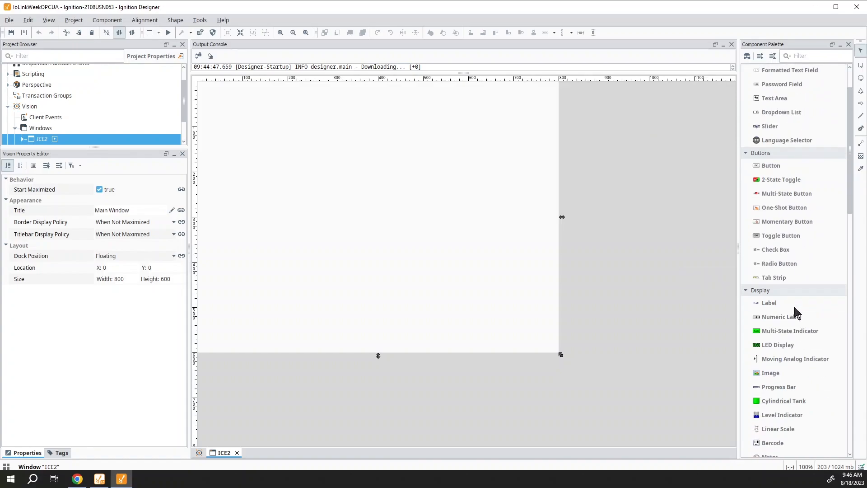
scroll(793, 305, up, 3)
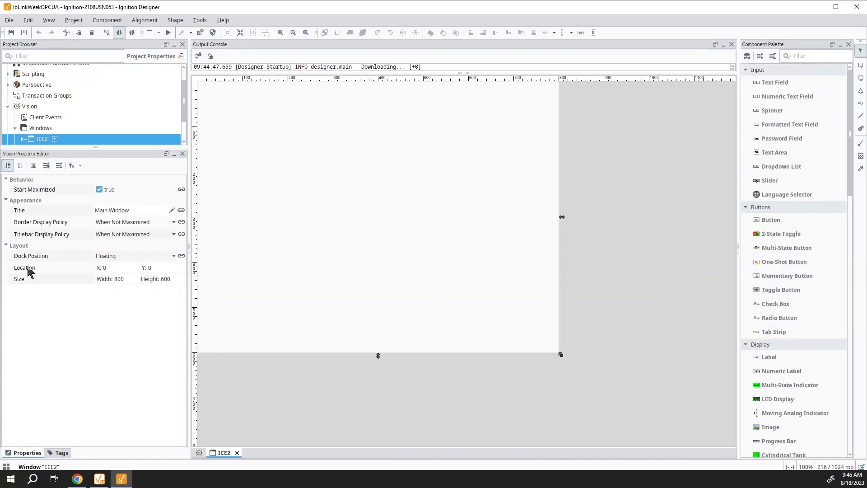
click(59, 453)
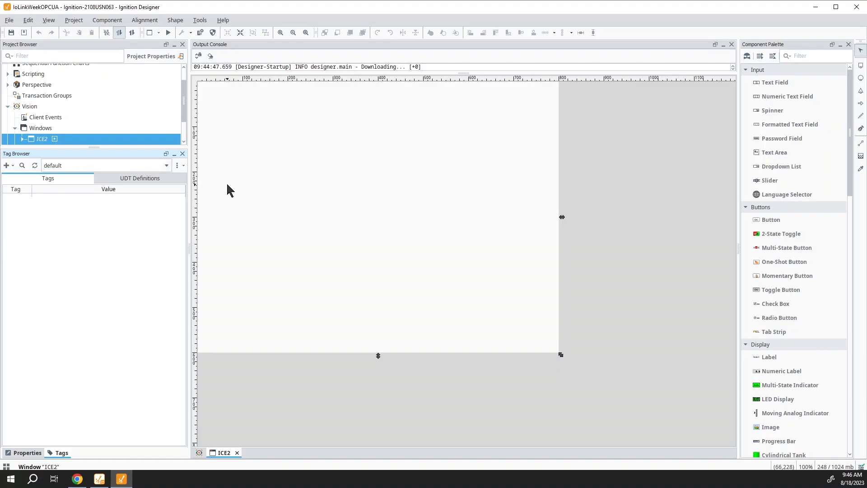
Keep the default tag provider and browse devices, expanding OPCUA Test IOlink week.
click(167, 166)
click(167, 166)
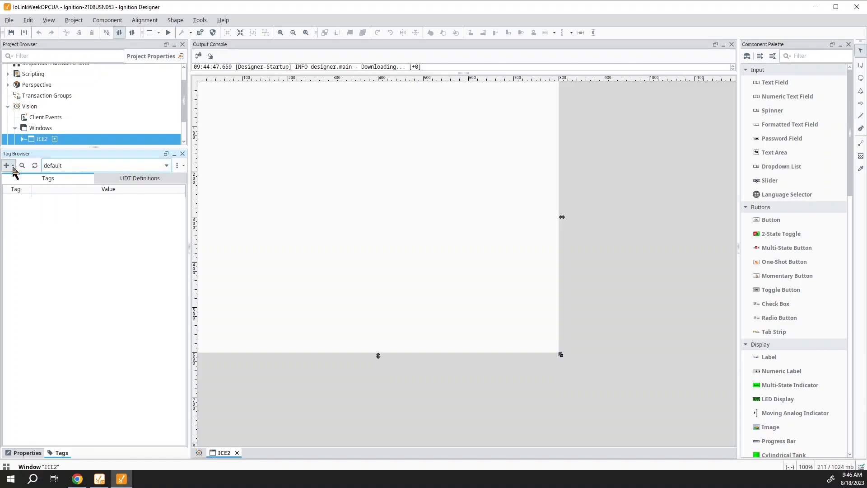
click(13, 167)
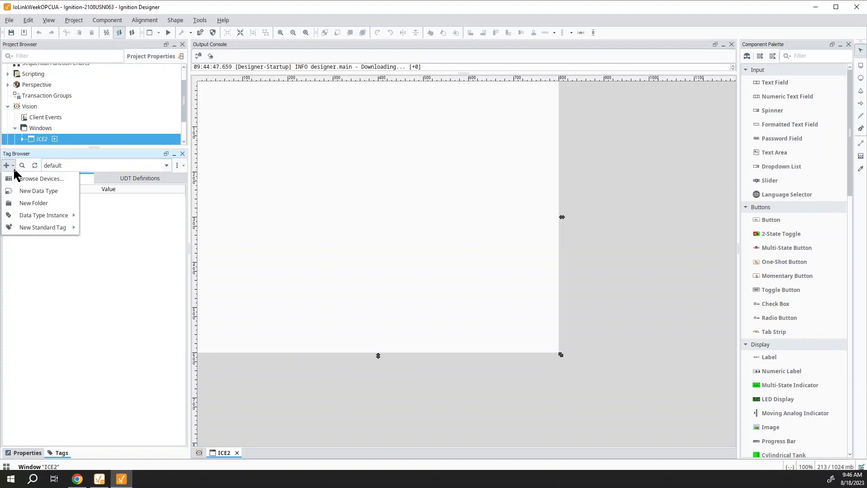
click(19, 180)
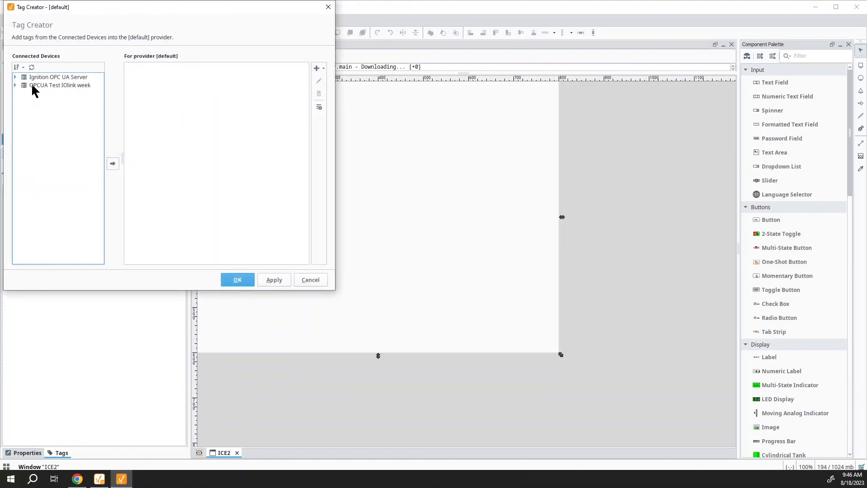
click(28, 86)
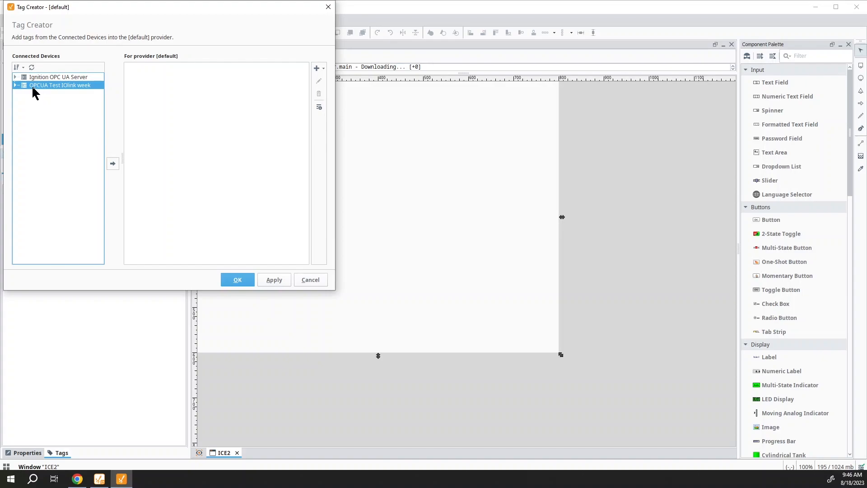
click(14, 86)
Add the IOLM device folder to the default provider and apply the new tags.
click(27, 94)
click(22, 94)
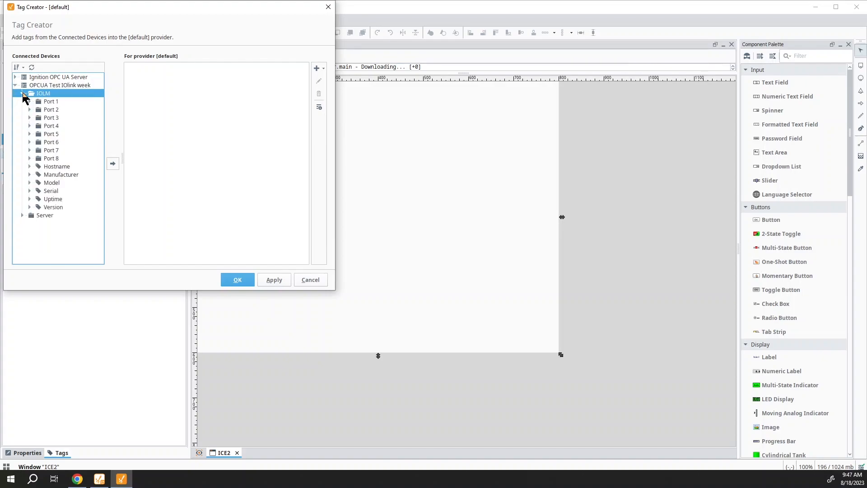
click(22, 94)
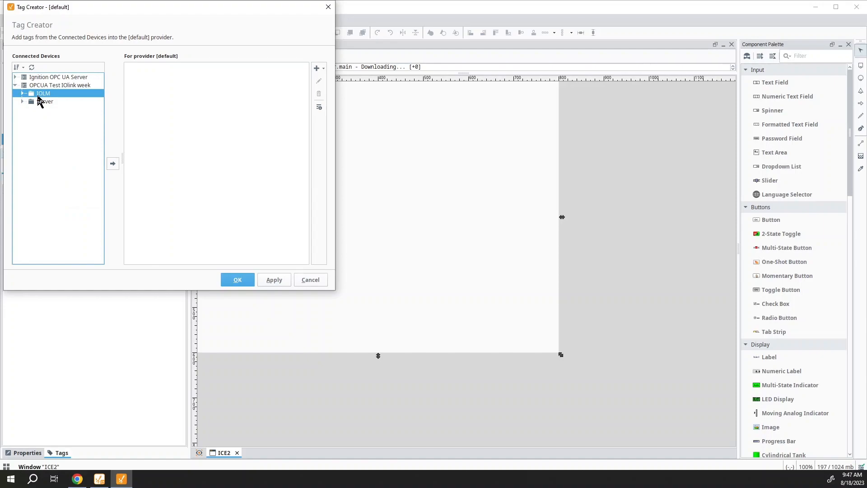
click(113, 164)
click(269, 285)
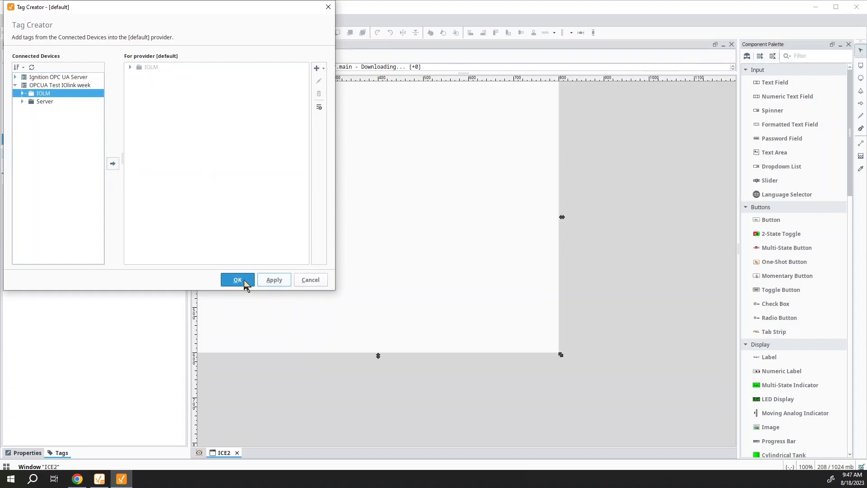
click(244, 281)
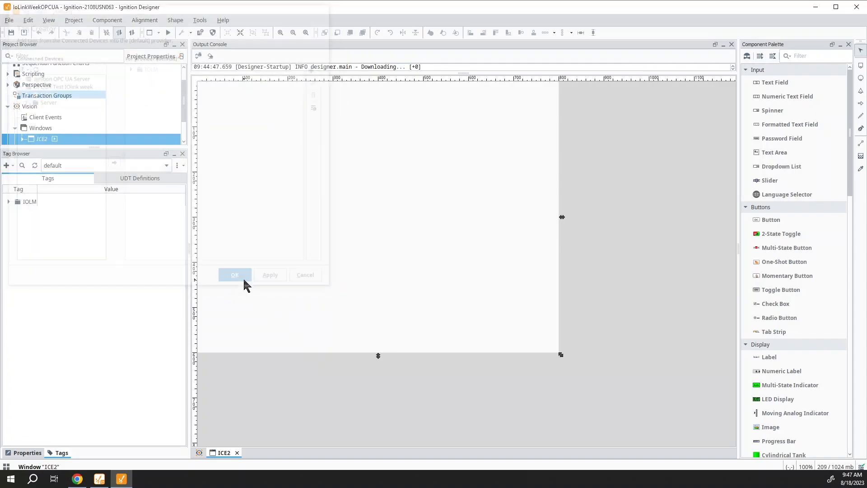
Expand IOLM > Port 1 > Attached Device > PDI Fields to reveal MV - Distance.
click(9, 202)
click(16, 211)
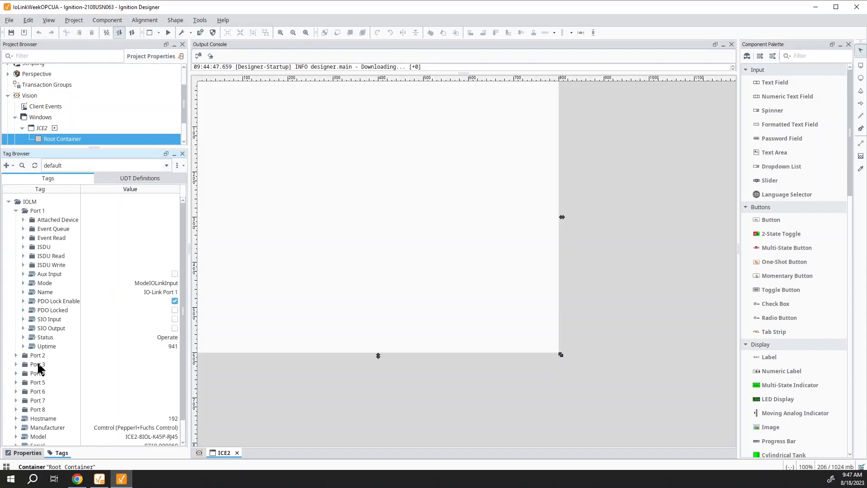
scroll(46, 327, down, 1)
scroll(47, 336, up, 1)
click(23, 219)
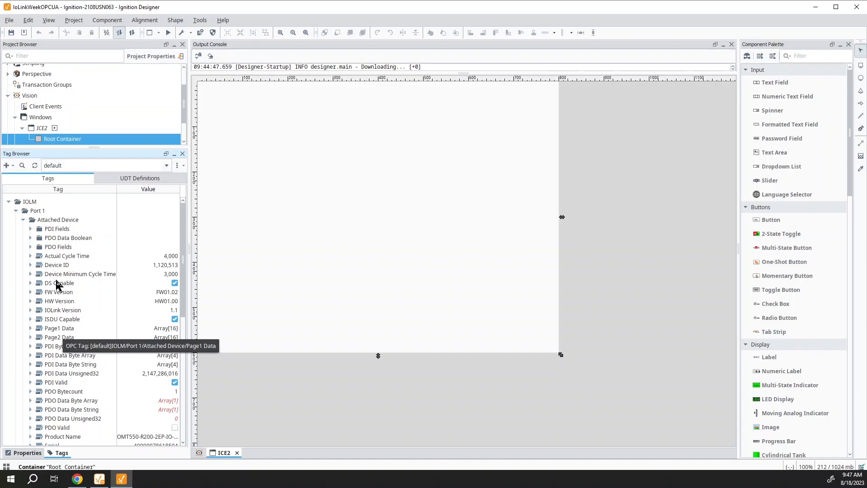
click(31, 229)
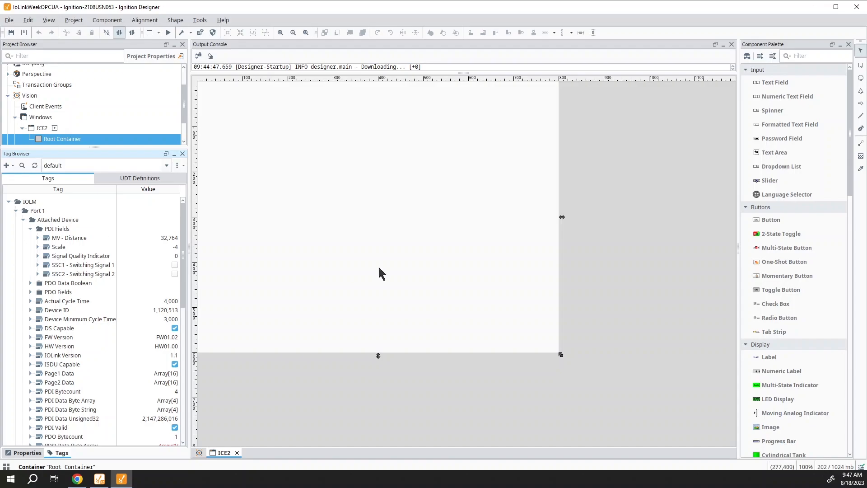
scroll(781, 285, down, 3)
Place an LED Display on ICE2 bound to MV - Distance, and add a Label below it.
drag(778, 291, 343, 162)
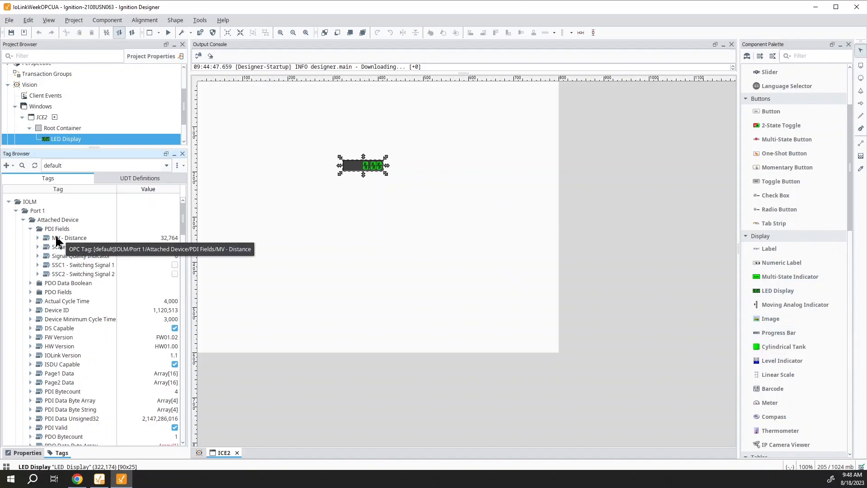
drag(52, 242, 396, 248)
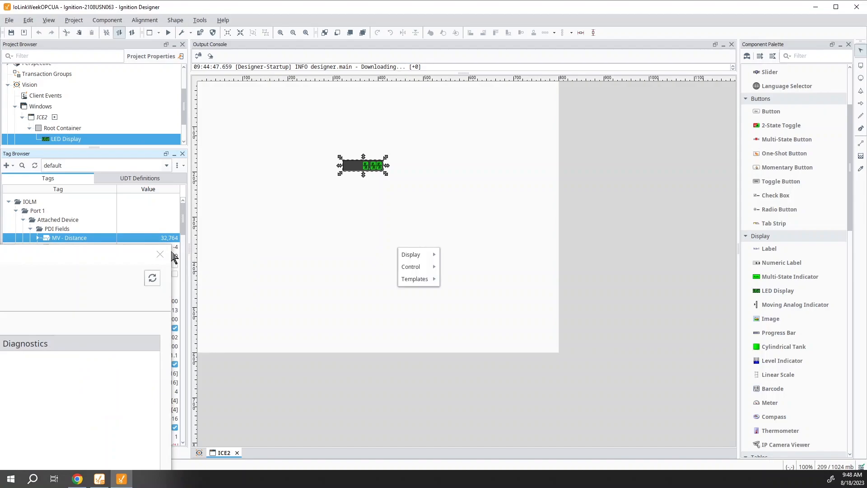
drag(69, 239, 373, 171)
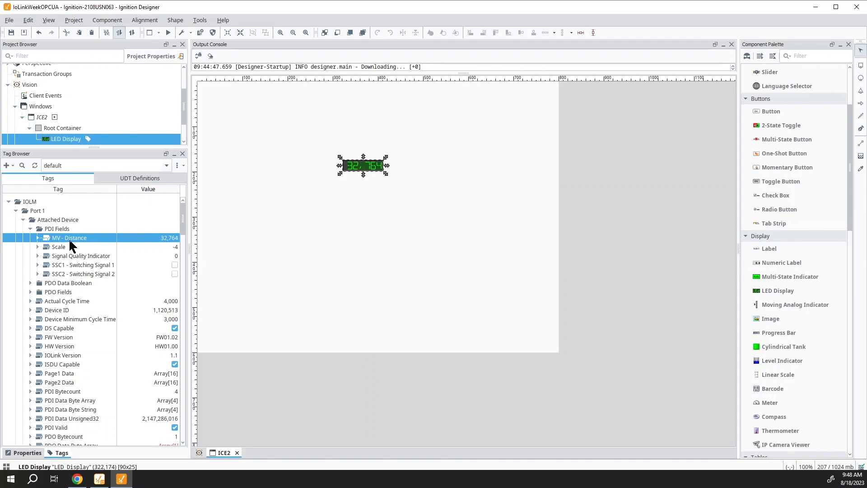
scroll(70, 247, down, 5)
scroll(779, 139, down, 3)
drag(775, 130, 355, 237)
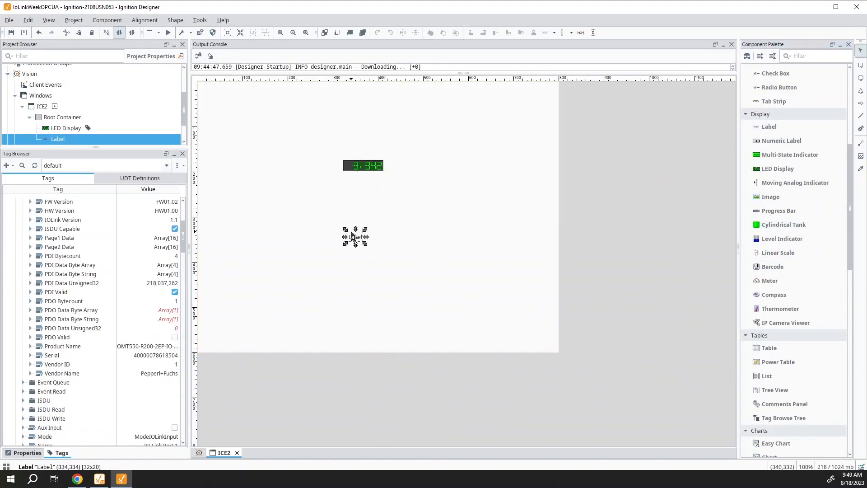
Bind the label to the Product Name tag so it shows OMT550-R200-2EP-IO-V1.
click(56, 347)
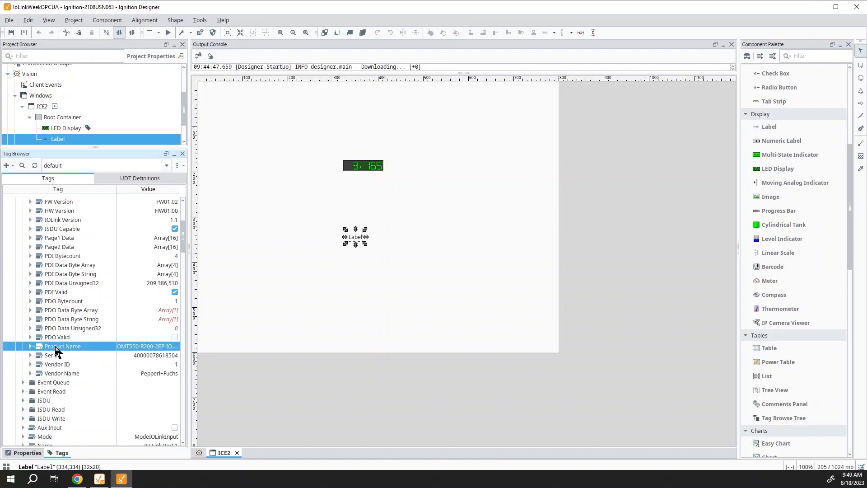
double_click(55, 347)
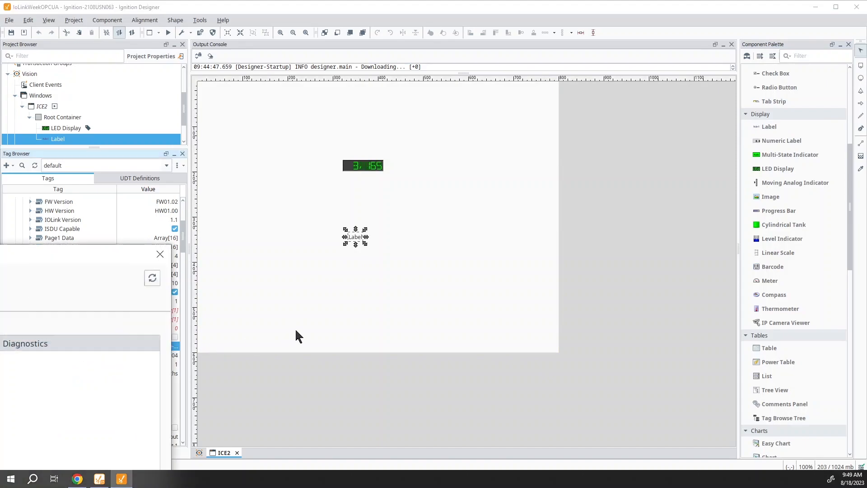
click(160, 259)
drag(70, 349, 370, 190)
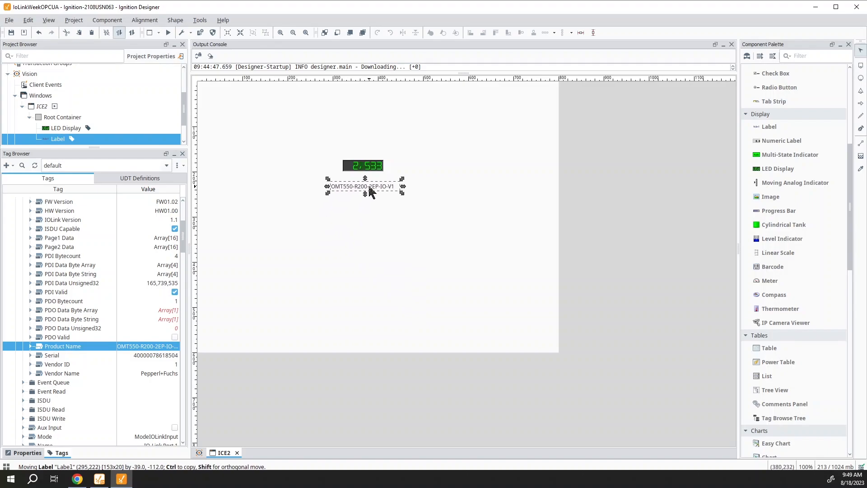